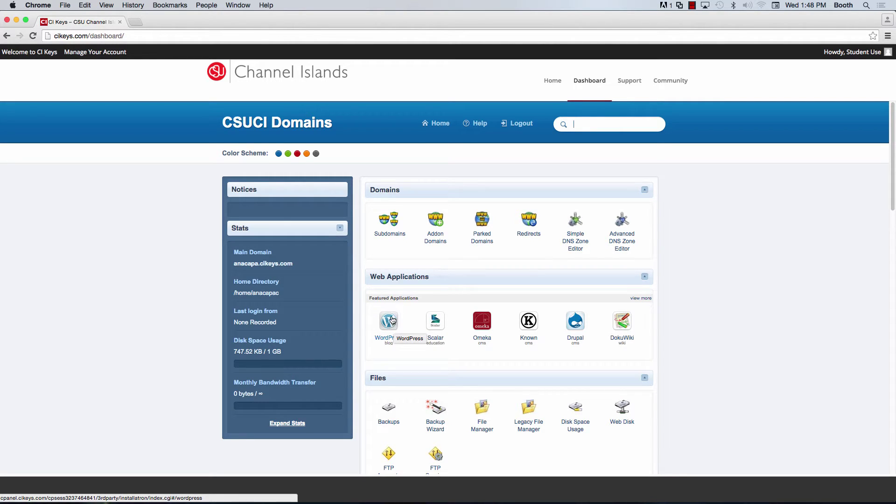
Open the WordPress installer page and review its What's New and Live Demo sections
left_click(392, 321)
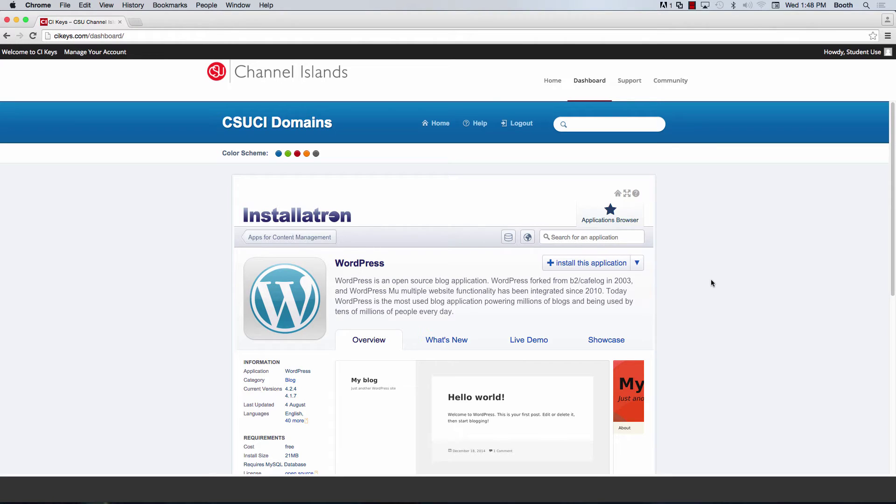
scroll(711, 280, "down", 1)
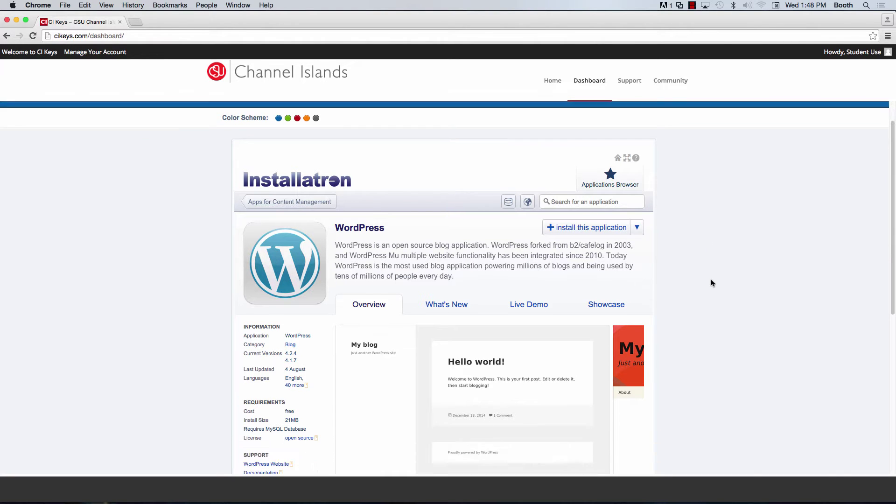
left_click(467, 306)
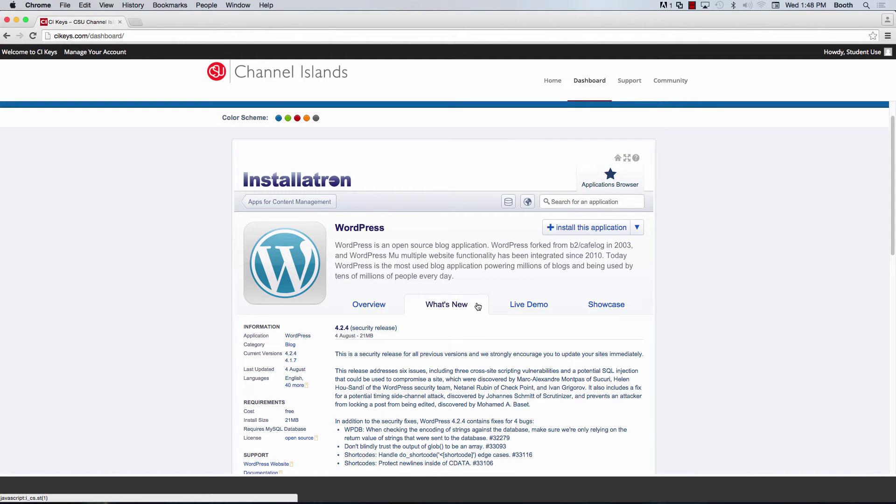
left_click(552, 306)
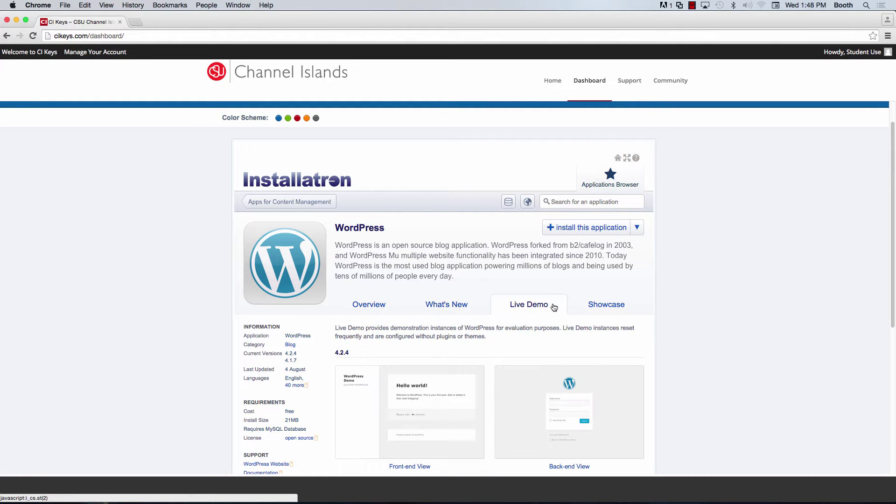
left_click(614, 232)
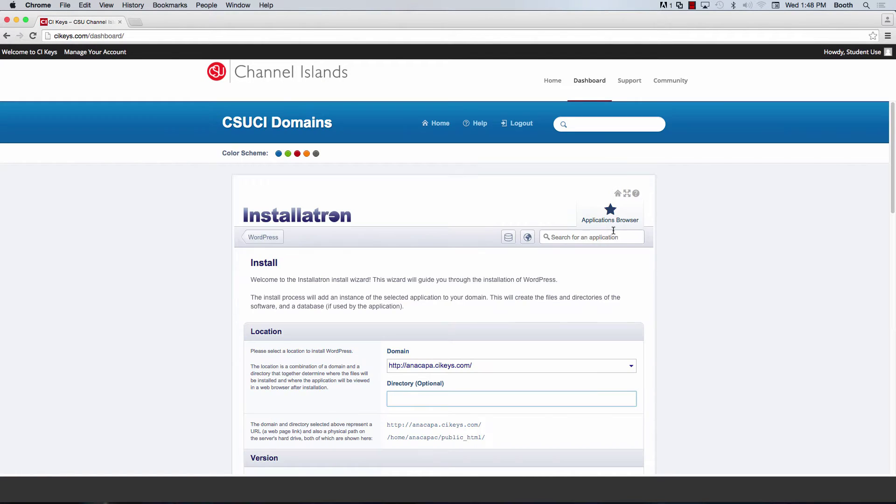
scroll(679, 274, "down", 3)
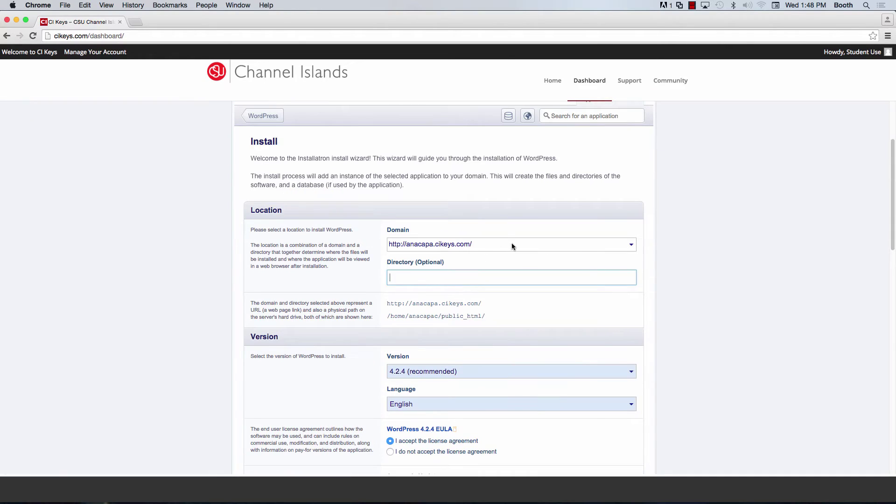
left_click(632, 247)
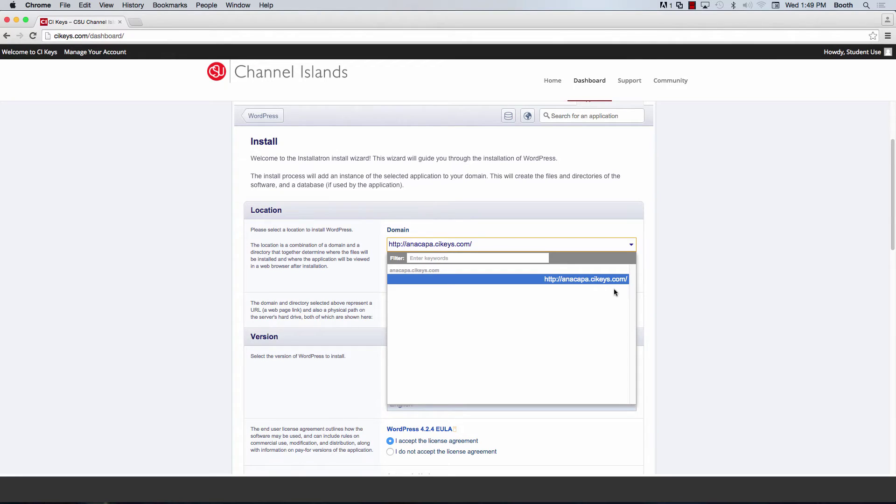
left_click(659, 275)
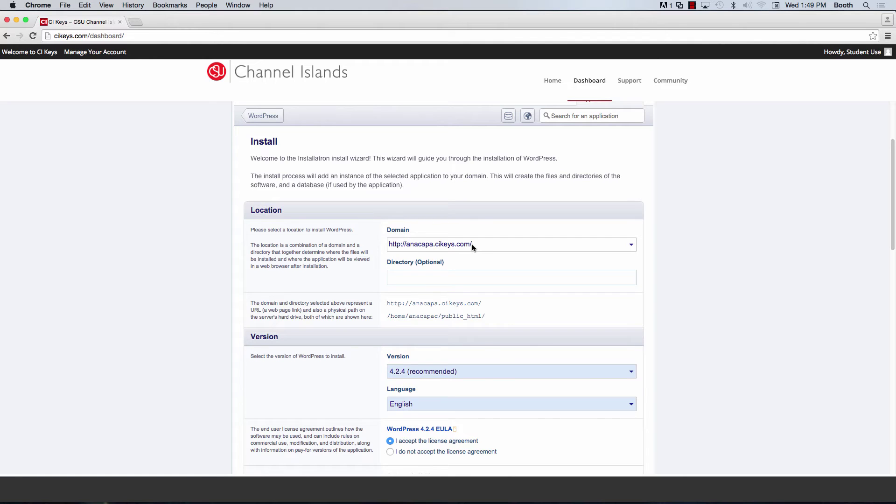
scroll(660, 302, "down", 5)
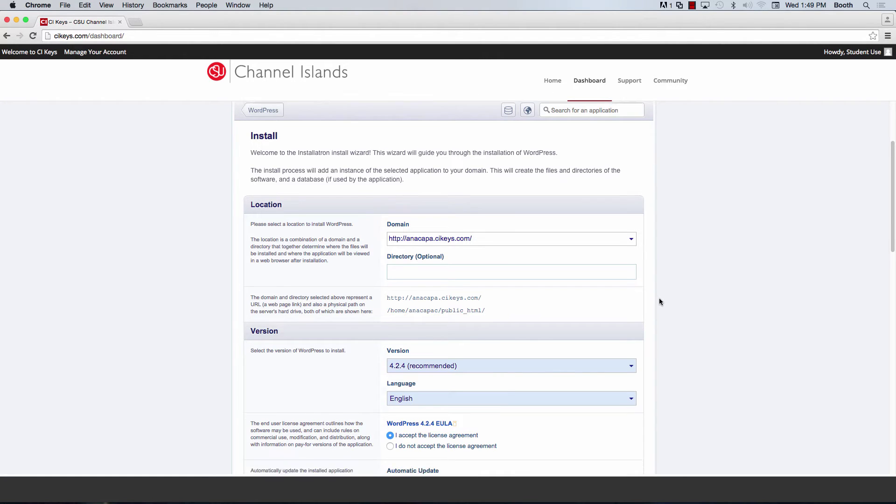
scroll(659, 299, "down", 1)
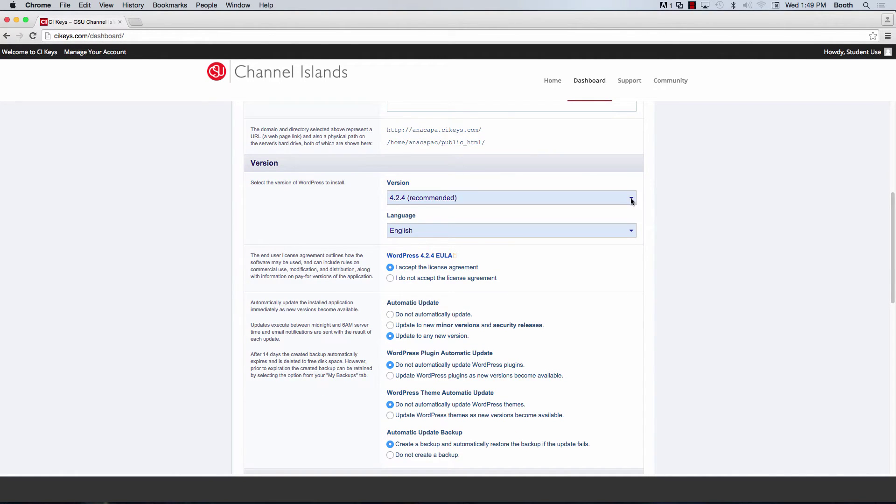
scroll(651, 257, "down", 2)
scroll(652, 261, "down", 7)
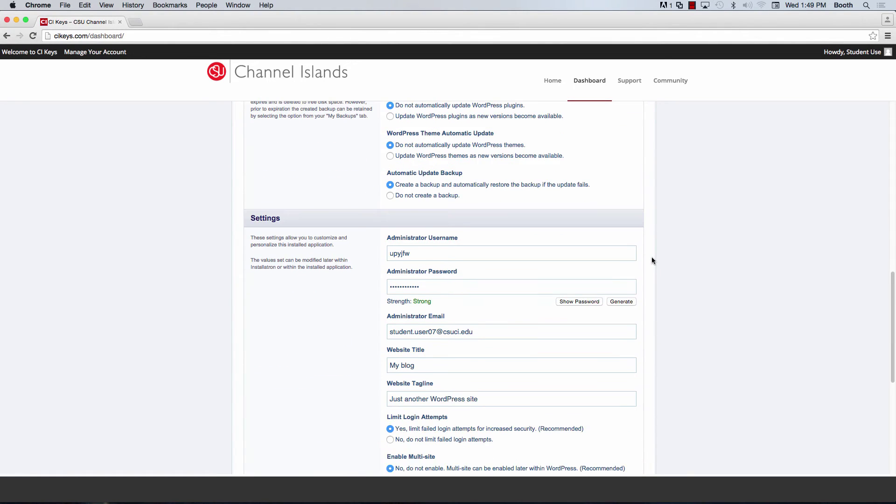
scroll(652, 260, "down", 1)
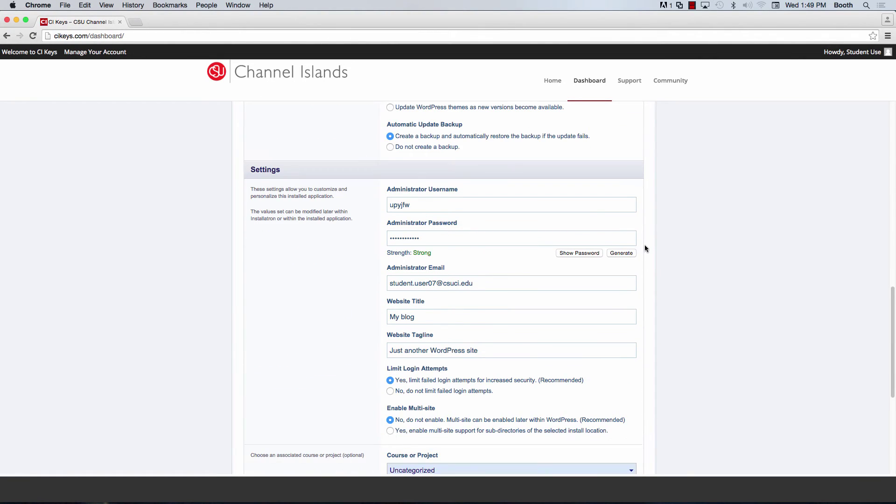
left_click(420, 206)
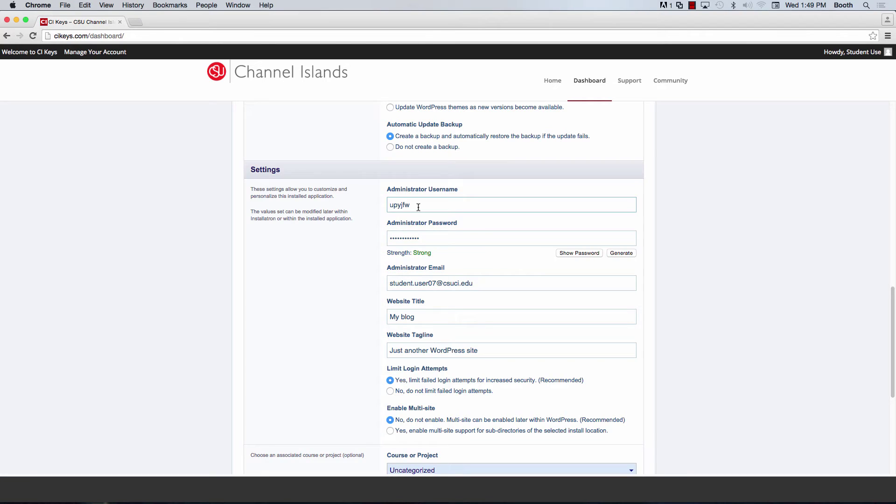
left_click(423, 237)
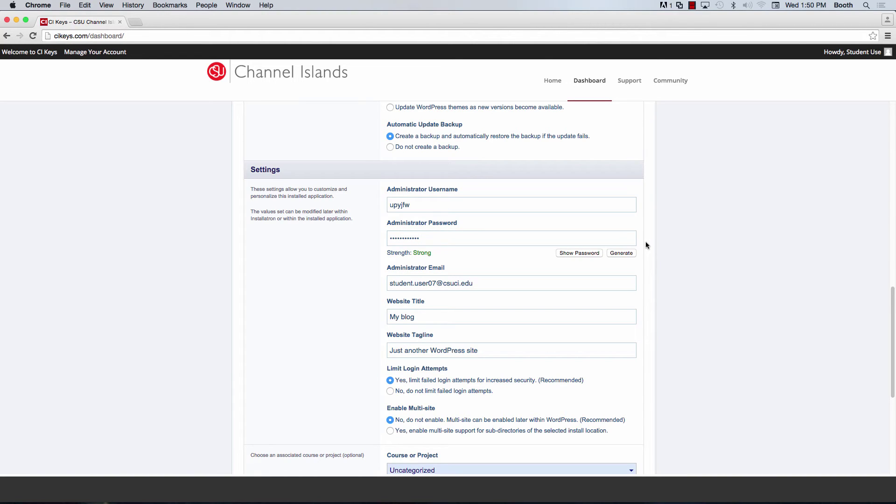
Change the website title from 'My blog' to 'My Super Intersting Blog'
scroll(646, 244, "down", 2)
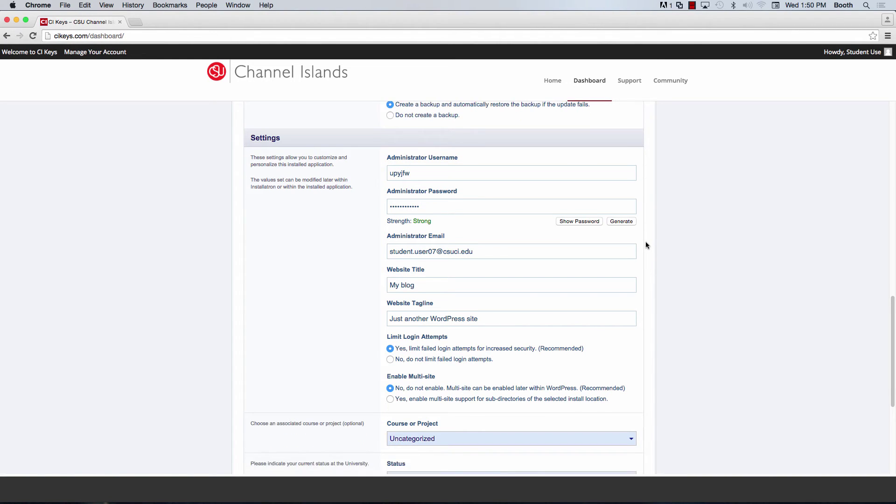
scroll(645, 250, "down", 1)
left_click(414, 247)
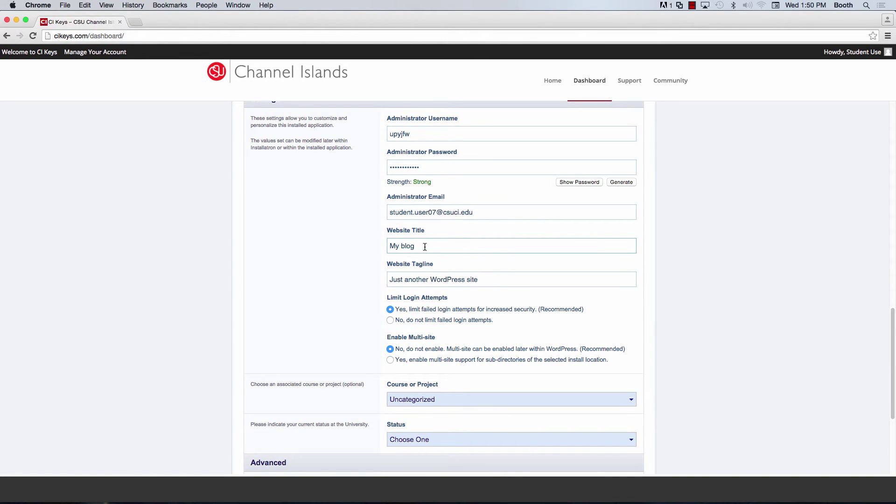
left_click_drag(424, 246, 369, 244)
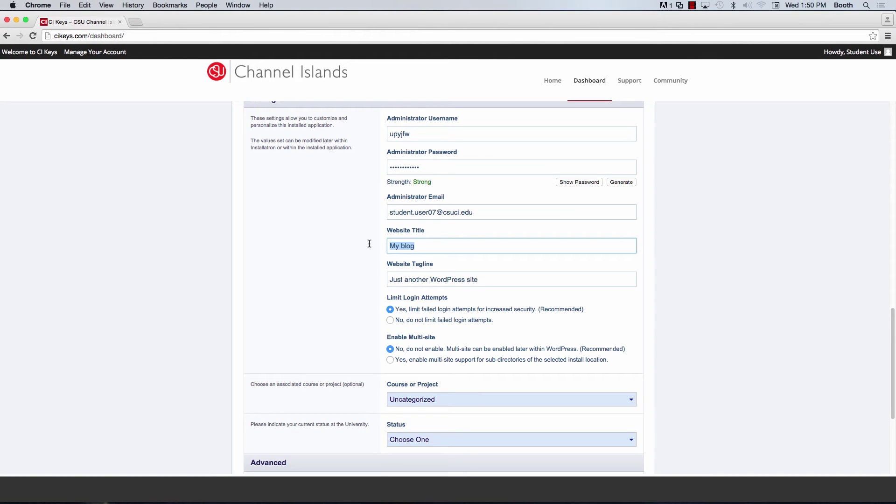
key("Right")
type("Super Interstin")
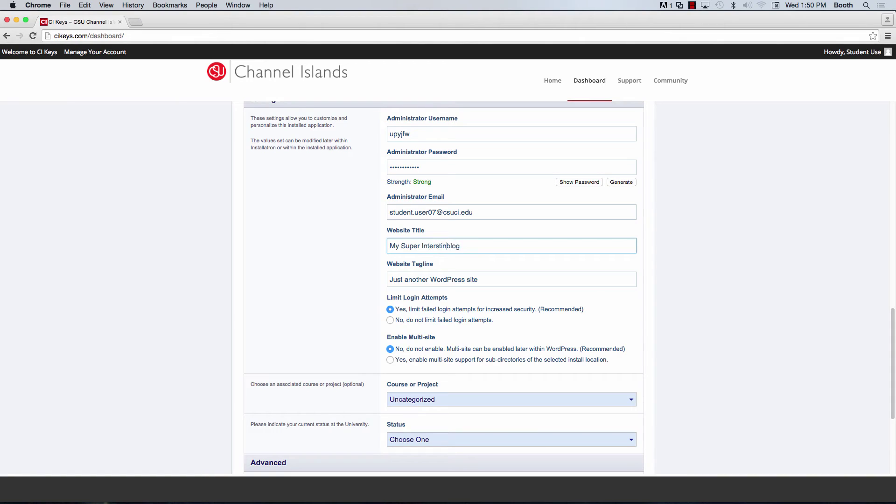
type("g")
key("shift+Right")
type("B")
Choose ePortfolio as the course or project and move the university status toward Staff
scroll(650, 286, "down", 4)
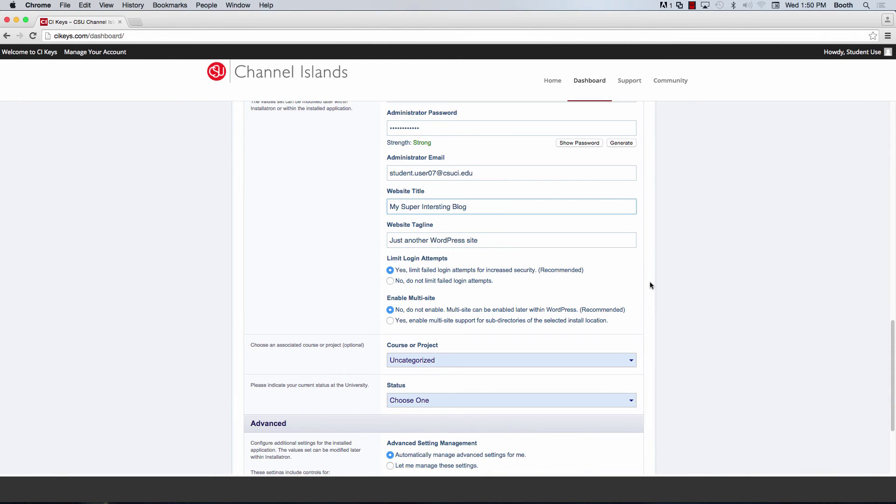
scroll(651, 286, "down", 4)
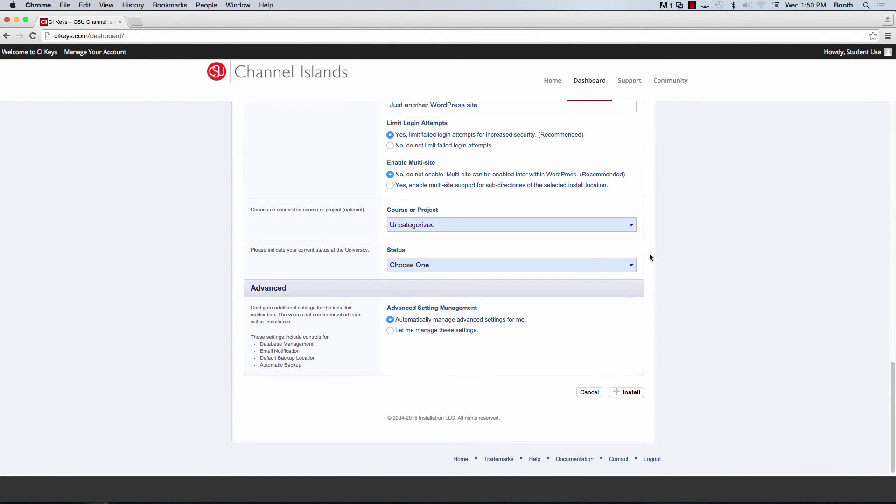
left_click(633, 226)
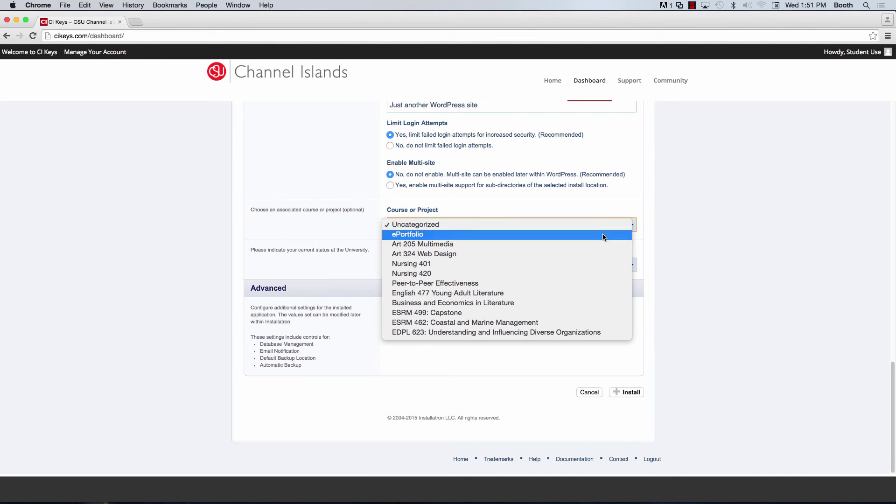
key("Escape")
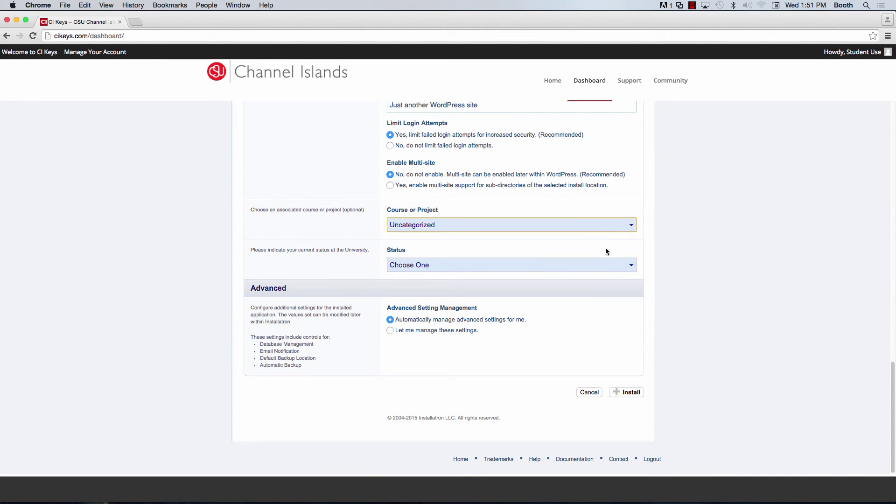
left_click(632, 264)
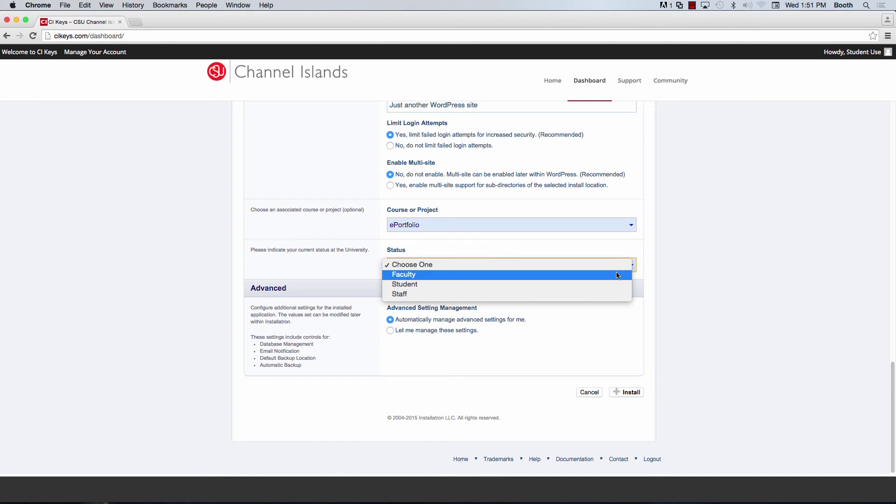
key("Escape")
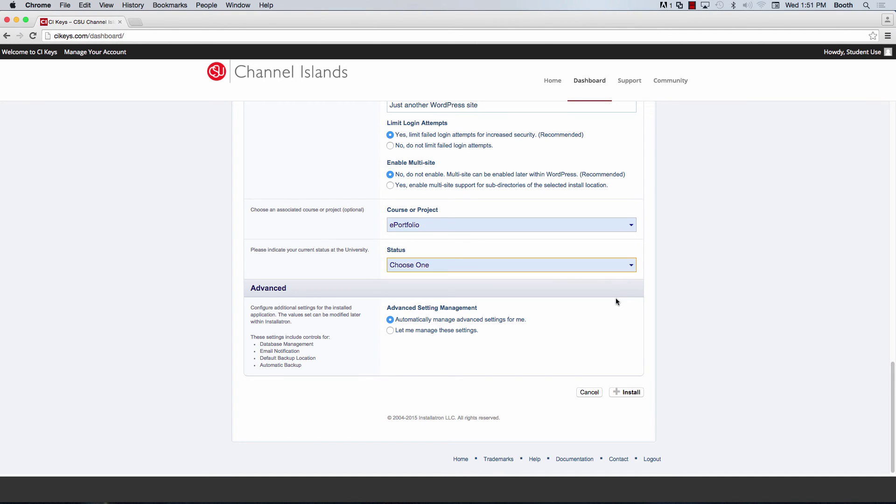
Pick Staff as the status and run the WordPress installation
type("sta")
left_click(631, 393)
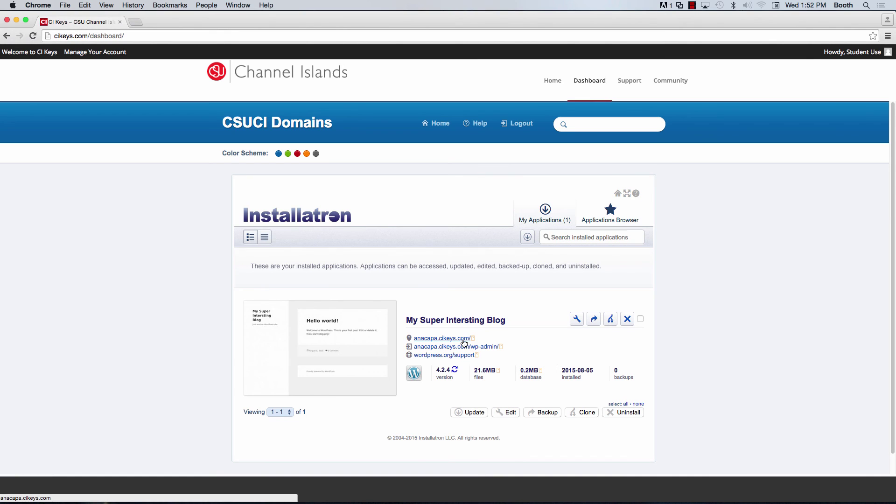
View the new blog at anacapa.cikeys.com in a second tab, then return to Installatron's list
left_click(464, 339)
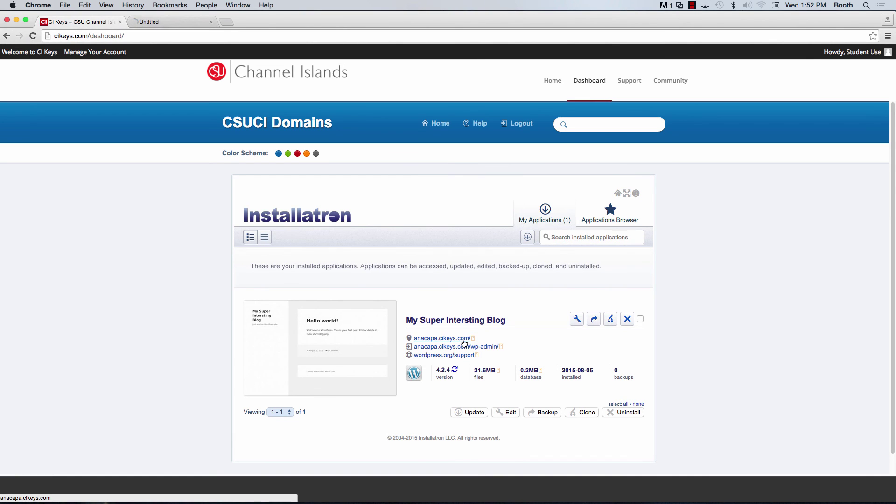
left_click(187, 22)
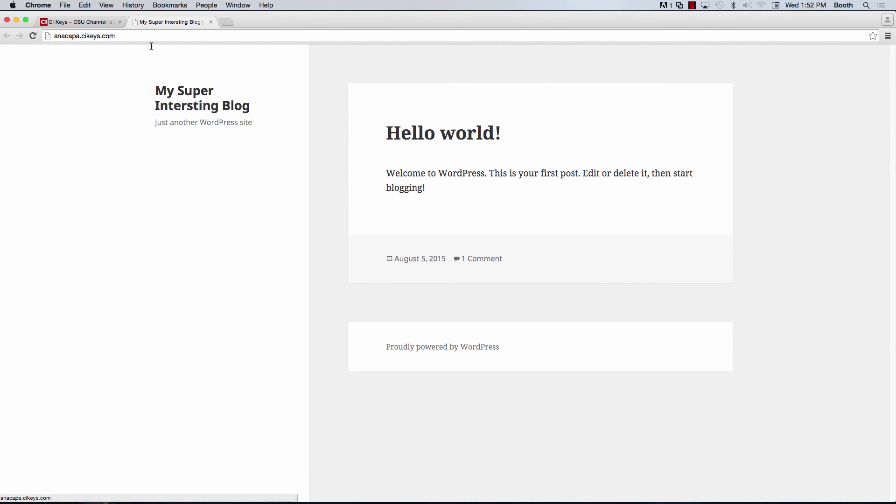
left_click(84, 23)
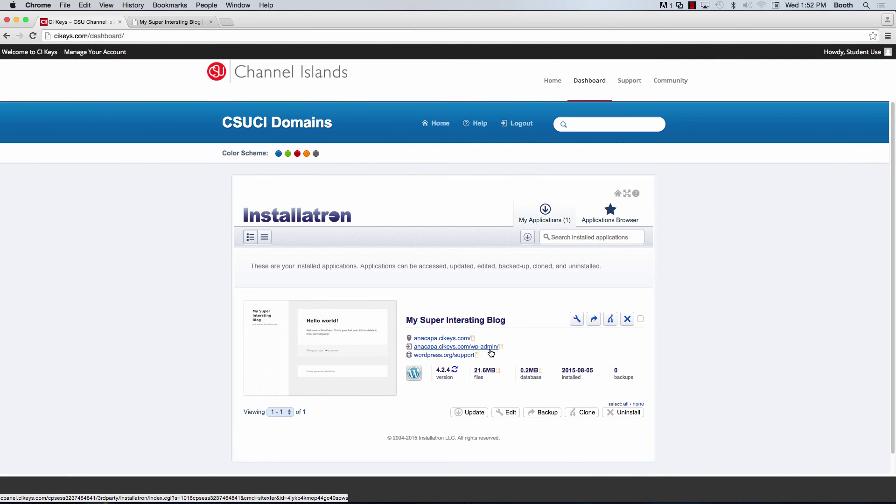